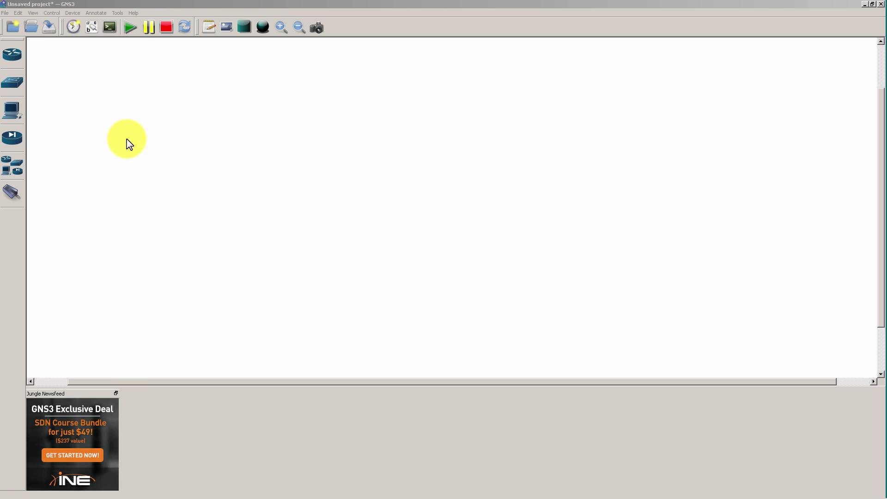
{"action": "left_click", "coordinate": [10, 59]}
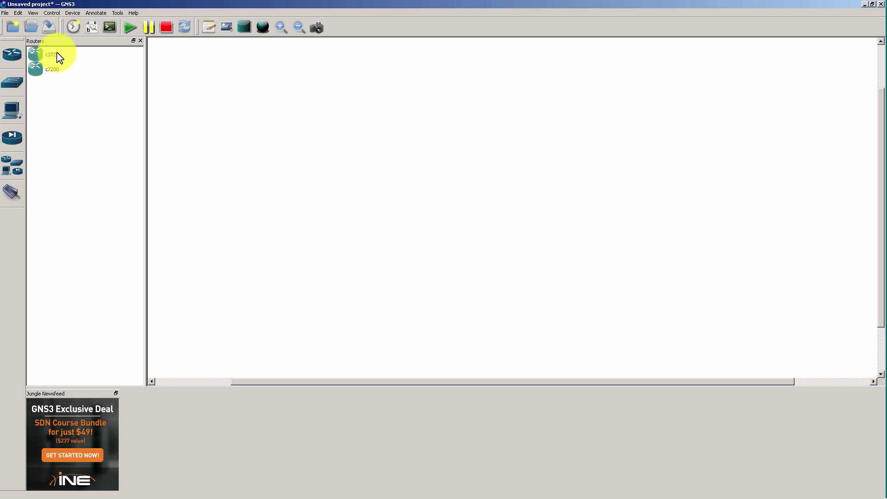
{"action": "left_click", "coordinate": [140, 40]}
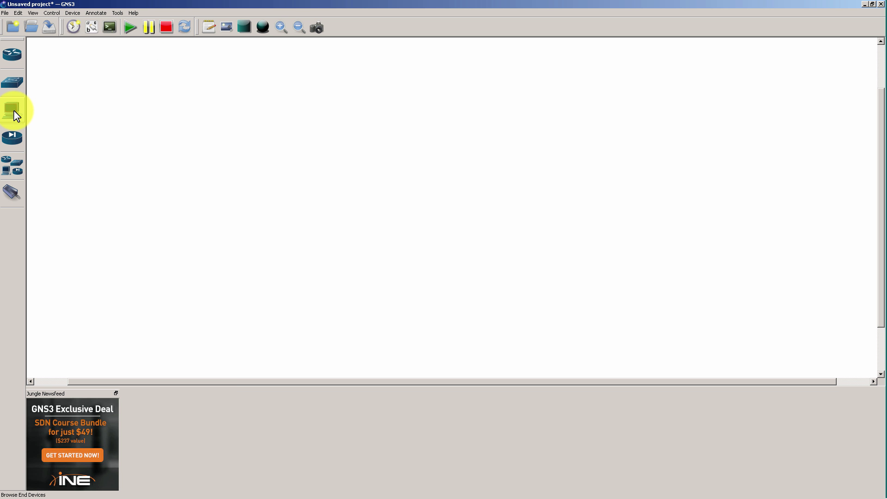
Step: Add three VPCS end devices to the empty workspace, placed diagonally from upper left to lower middle
{"action": "left_click", "coordinate": [17, 115]}
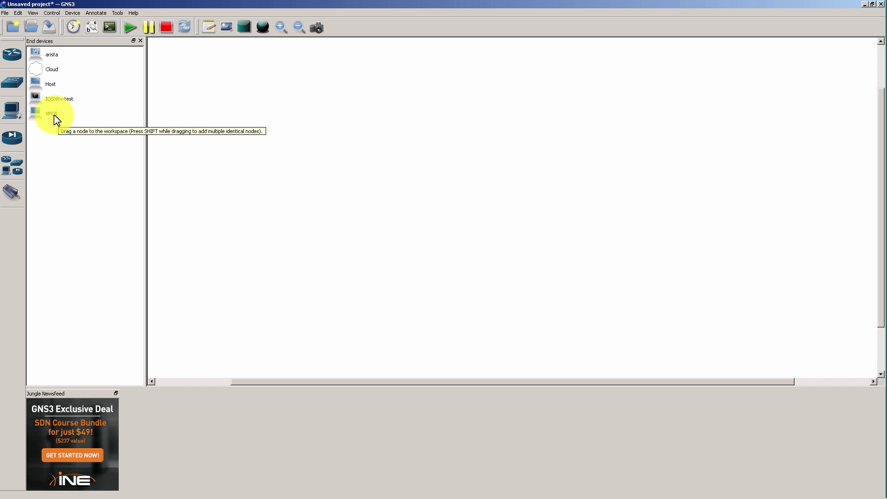
{"action": "left_click_drag", "start_coordinate": [55, 117], "coordinate": [265, 132]}
{"action": "left_click_drag", "start_coordinate": [85, 119], "coordinate": [447, 271]}
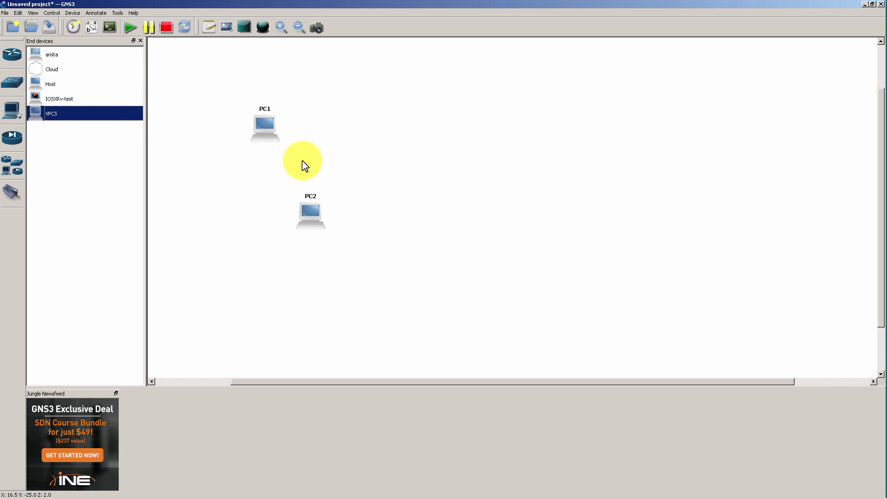
{"action": "left_click", "coordinate": [140, 41]}
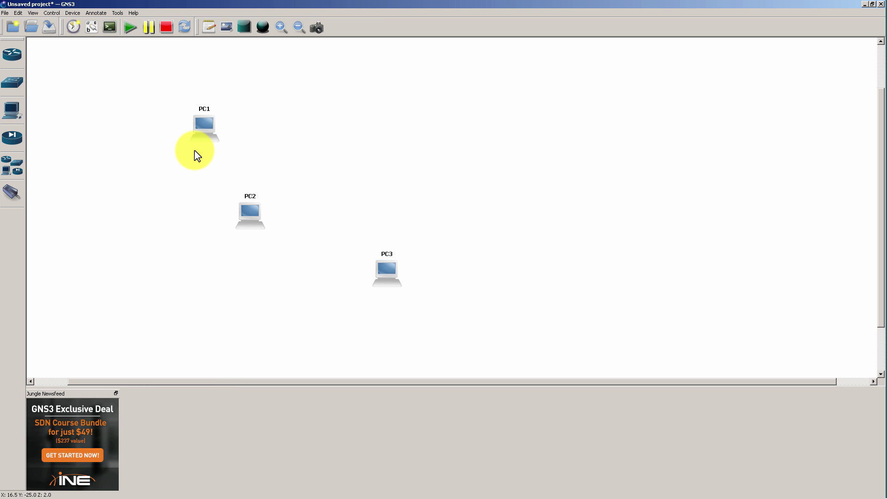
Step: Spread out the three PCs, moving PC1 slightly up and PC2 and PC3 further down and left
{"action": "left_click_drag", "start_coordinate": [197, 137], "coordinate": [192, 121]}
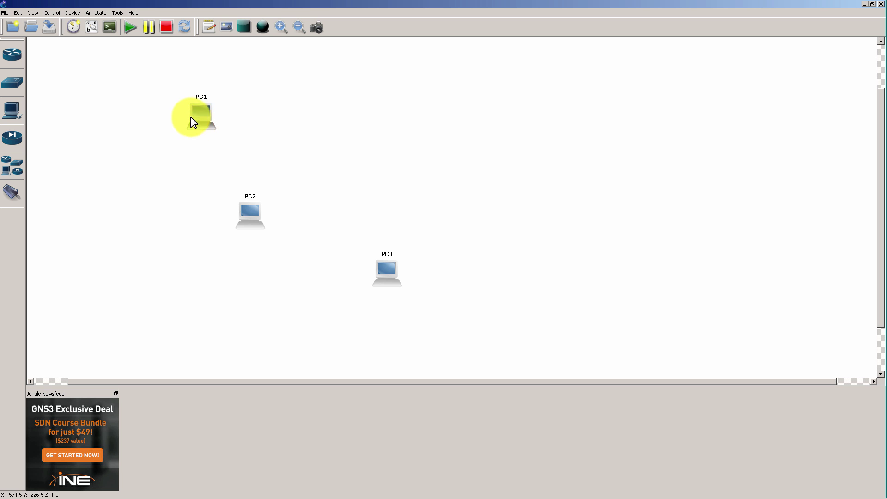
{"action": "left_click_drag", "start_coordinate": [241, 221], "coordinate": [209, 269]}
{"action": "left_click_drag", "start_coordinate": [384, 282], "coordinate": [357, 353]}
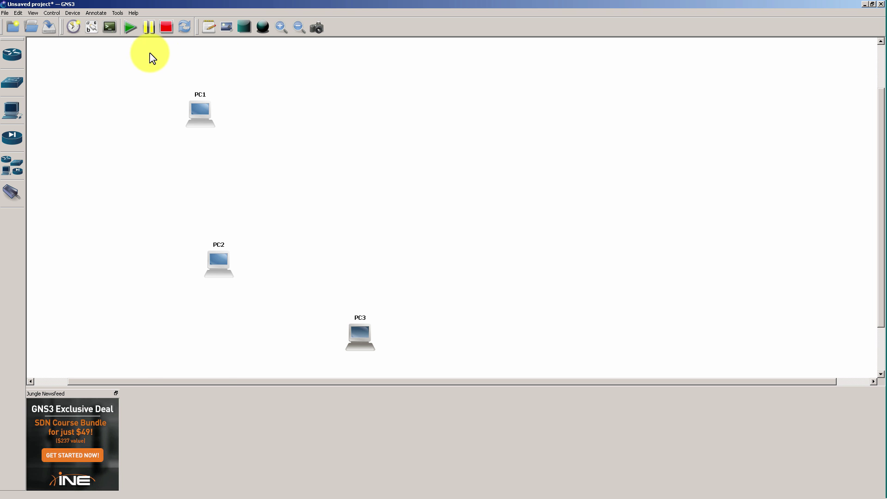
Step: Add an Ethernet switch to the right of PC1 and link PC1's Ethernet0 to switch port 1
{"action": "left_click", "coordinate": [11, 81]}
{"action": "left_click_drag", "start_coordinate": [63, 84], "coordinate": [456, 154]}
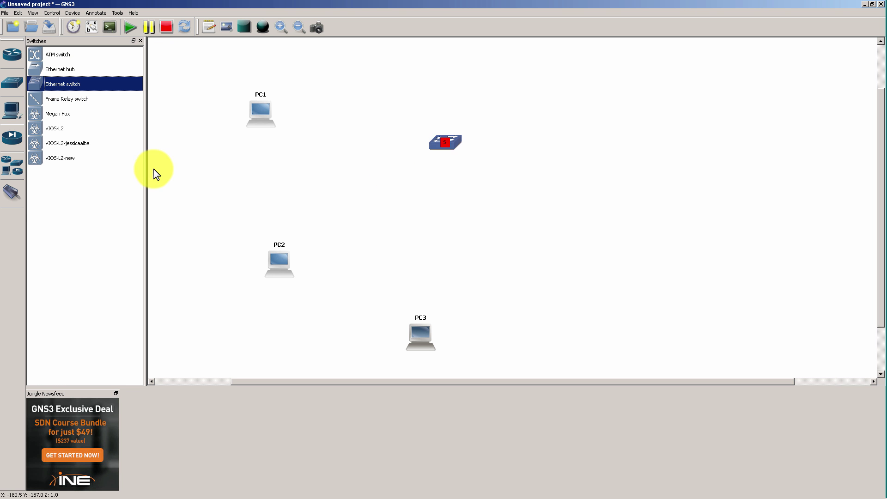
{"action": "left_click", "coordinate": [12, 192]}
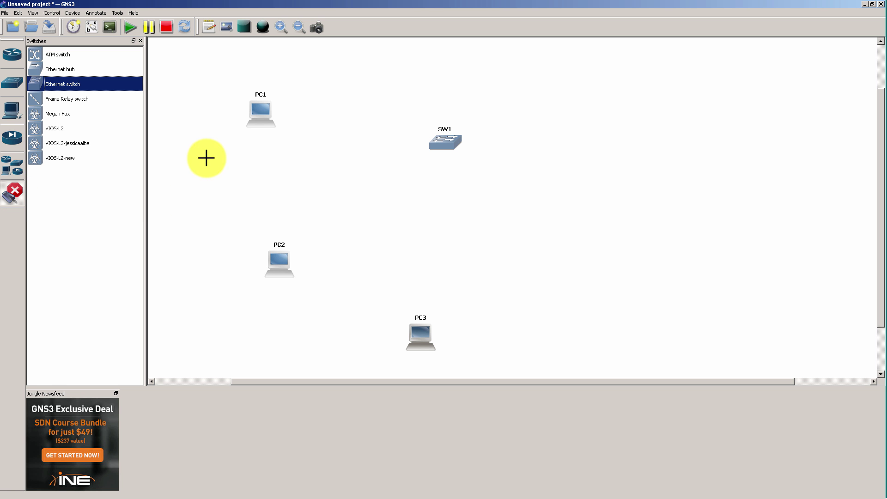
{"action": "left_click", "coordinate": [271, 109]}
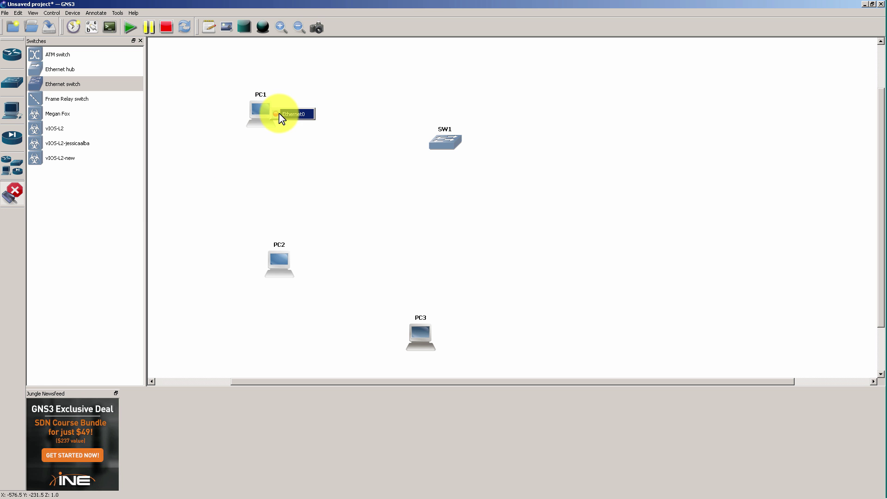
{"action": "left_click", "coordinate": [305, 114]}
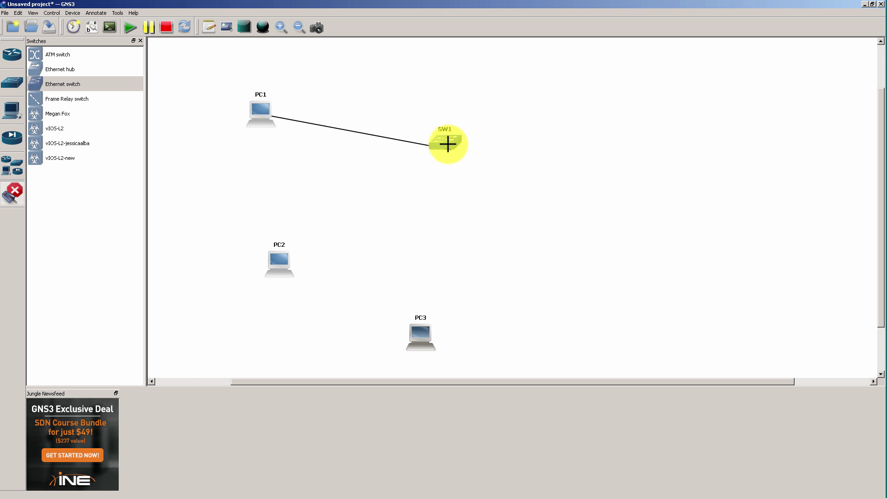
{"action": "left_click", "coordinate": [449, 143]}
{"action": "left_click", "coordinate": [456, 152]}
Step: Link Ethernet0 of PC2 and of PC3 to free ports on switch SW1, and finish adding links
{"action": "left_click", "coordinate": [278, 261]}
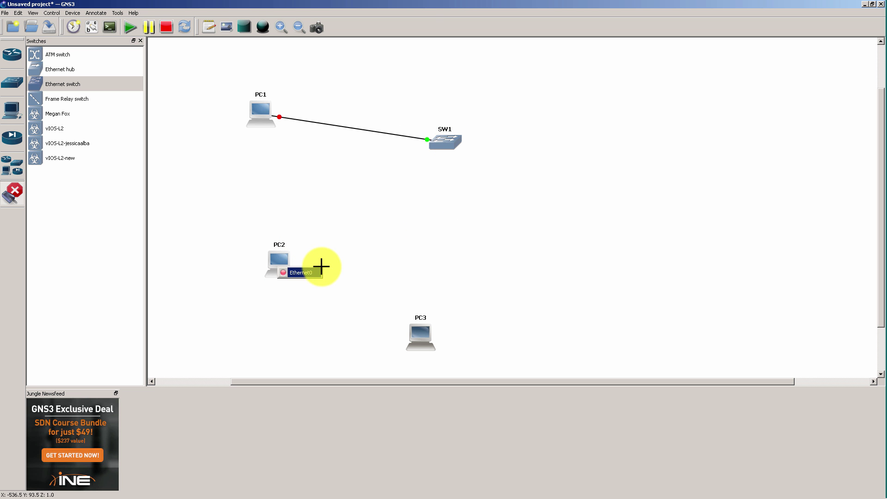
{"action": "left_click", "coordinate": [321, 265]}
{"action": "left_click", "coordinate": [451, 139]}
{"action": "left_click", "coordinate": [457, 207]}
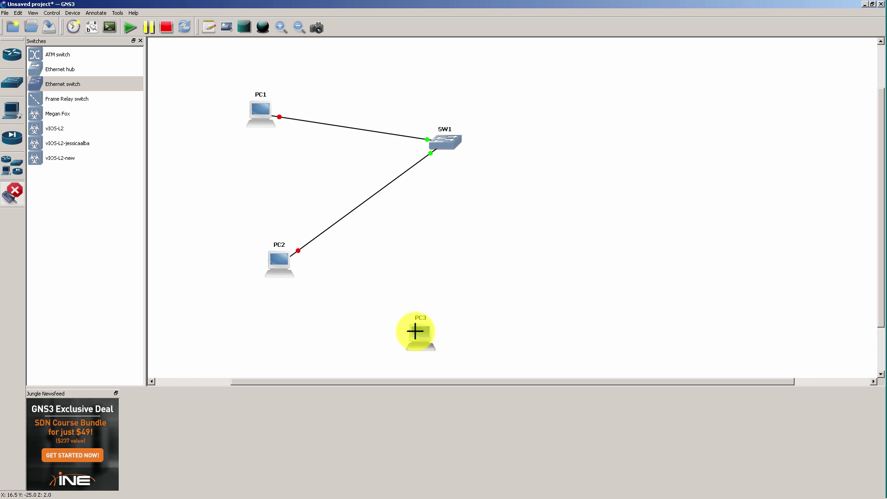
{"action": "left_click", "coordinate": [416, 330]}
{"action": "left_click", "coordinate": [434, 333]}
{"action": "left_click", "coordinate": [444, 141]}
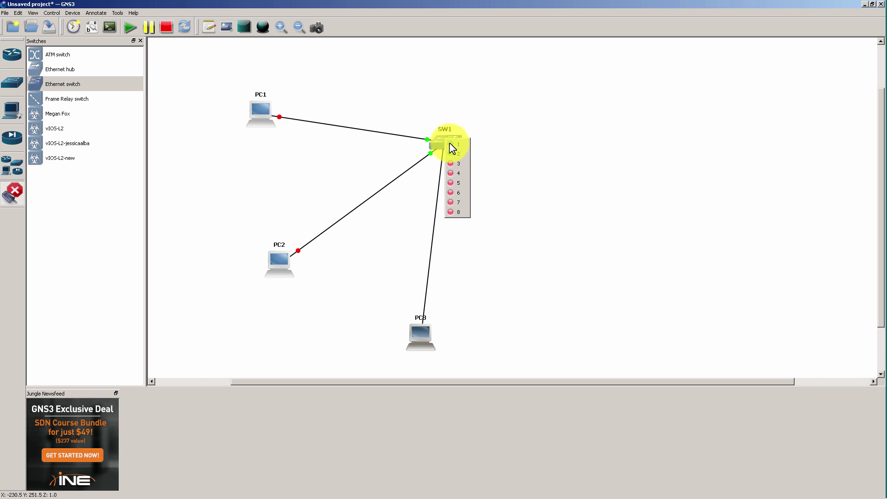
{"action": "left_click", "coordinate": [457, 168]}
{"action": "left_click", "coordinate": [12, 190]}
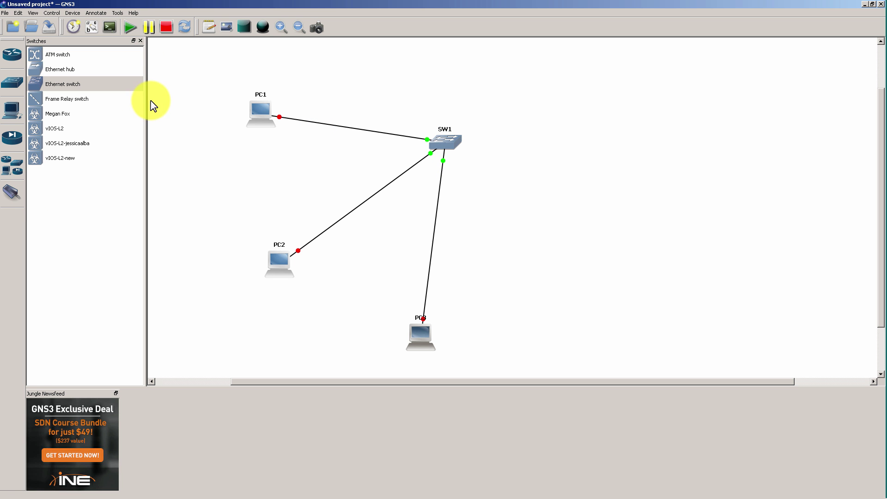
Step: Start all devices in the topology and open consoles to all of them
{"action": "left_click", "coordinate": [128, 30]}
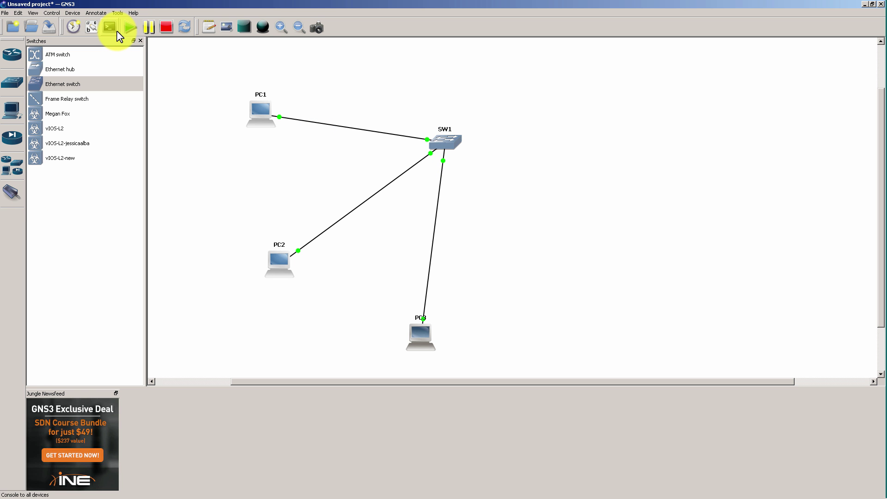
{"action": "left_click", "coordinate": [116, 31]}
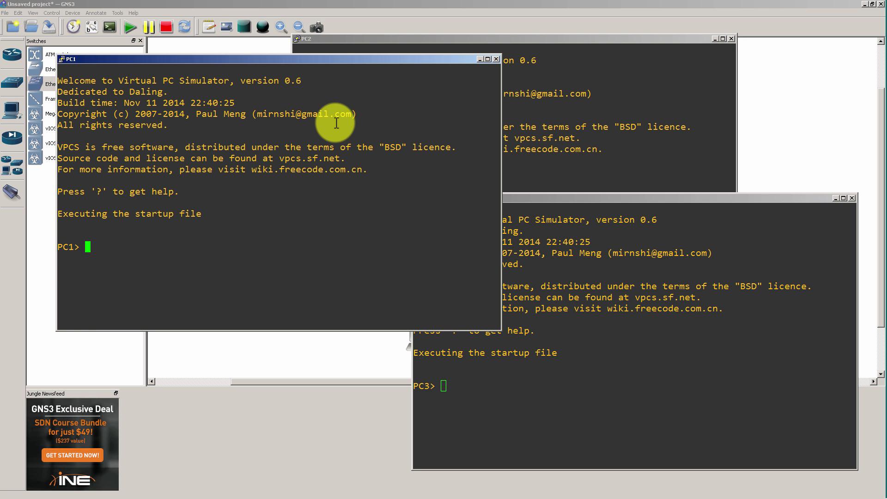
Step: List the available commands in PC1's console with ? and display its addressing with show ip
{"action": "type", "text": "?"}
{"action": "key", "text": "Return"}
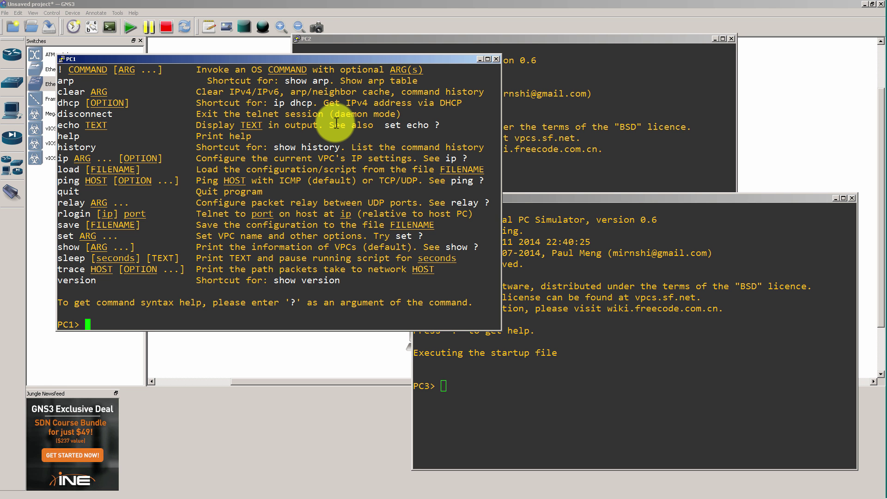
{"action": "type", "text": "show ip"}
{"action": "key", "text": "Return"}
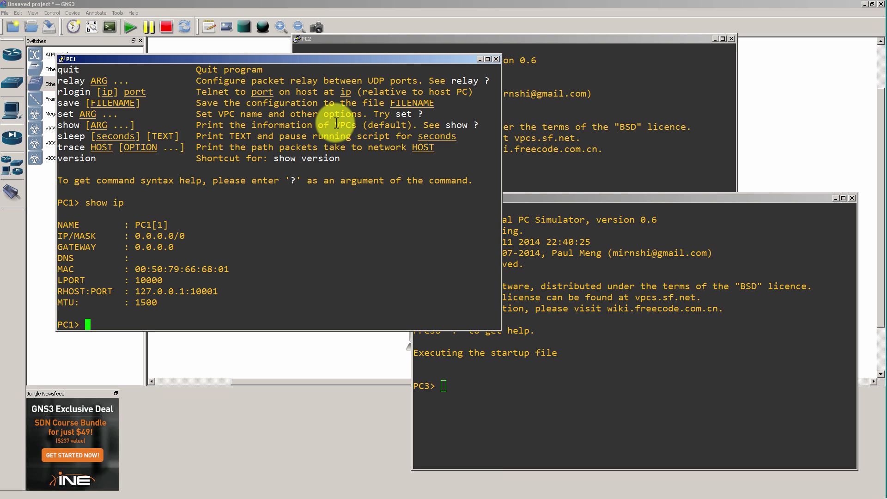
Step: Assign PC1 the address 1.1.1.1/24 with the ip command, without specifying a gateway
{"action": "type", "text": "ip "}
{"action": "type", "text": "1.1.1.1"}
{"action": "type", "text": "255.255.255."}
{"action": "key", "text": "BackSpace"}
{"action": "key", "text": "BackSpace"}
{"action": "key", "text": "BackSpace"}
{"action": "key", "text": "BackSpace"}
{"action": "key", "text": "BackSpace"}
{"action": "key", "text": "BackSpace"}
{"action": "key", "text": "BackSpace"}
{"action": "key", "text": "BackSpace"}
{"action": "key", "text": "BackSpace"}
{"action": "key", "text": "BackSpace"}
{"action": "key", "text": "BackSpace"}
{"action": "key", "text": "BackSpace"}
{"action": "key", "text": "BackSpace"}
{"action": "type", "text": "/"}
{"action": "type", "text": "24"}
{"action": "type", "text": " 1.1.1."}
{"action": "type", "text": "254"}
{"action": "key", "text": "BackSpace"}
{"action": "key", "text": "BackSpace"}
{"action": "key", "text": "BackSpace"}
{"action": "key", "text": "BackSpace"}
{"action": "key", "text": "BackSpace"}
{"action": "key", "text": "BackSpace"}
{"action": "key", "text": "BackSpace"}
{"action": "key", "text": "BackSpace"}
{"action": "key", "text": "BackSpace"}
{"action": "key", "text": "BackSpace"}
{"action": "key", "text": "Return"}
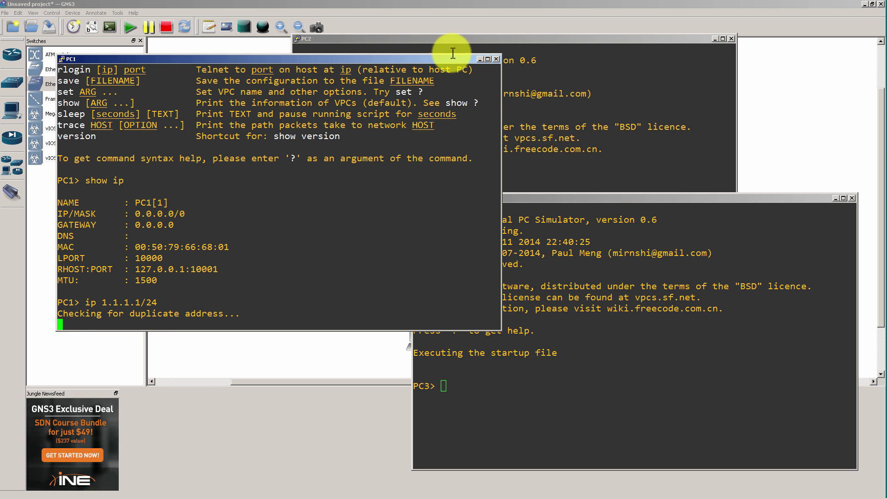
Step: Assign PC2 the address 1.1.1.2/24 in its console with the ip command
{"action": "left_click", "coordinate": [576, 87]}
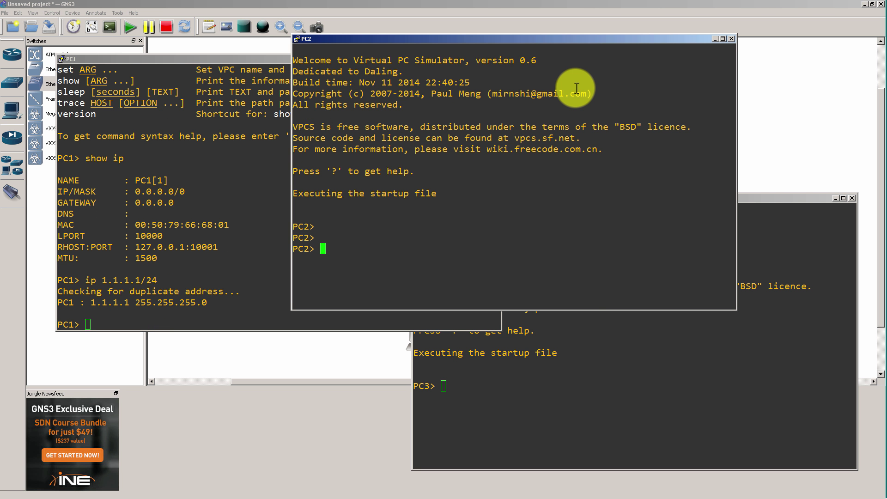
{"action": "type", "text": "ip 1.1.1.2/24"}
{"action": "key", "text": "Return"}
Step: Assign PC3 the address 1.1.1.3/24 in its console with the ip command
{"action": "left_click", "coordinate": [744, 328]}
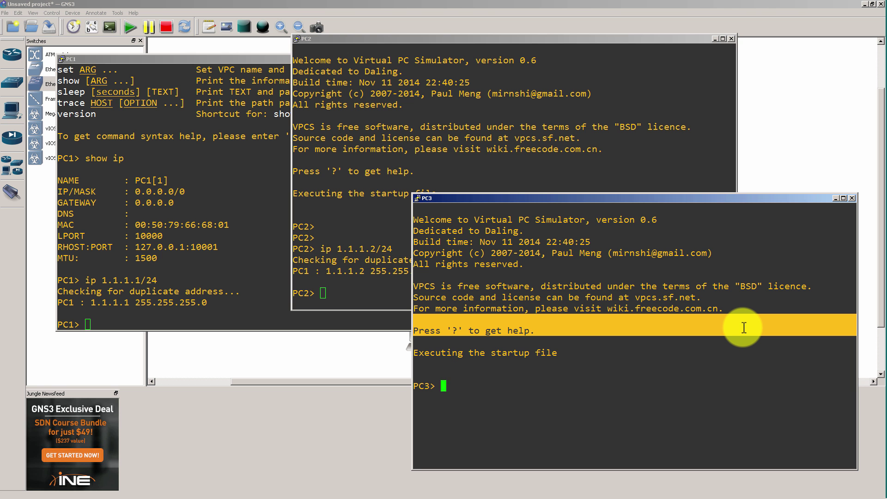
{"action": "type", "text": "ip 1.1.1.3/24"}
{"action": "key", "text": "Return"}
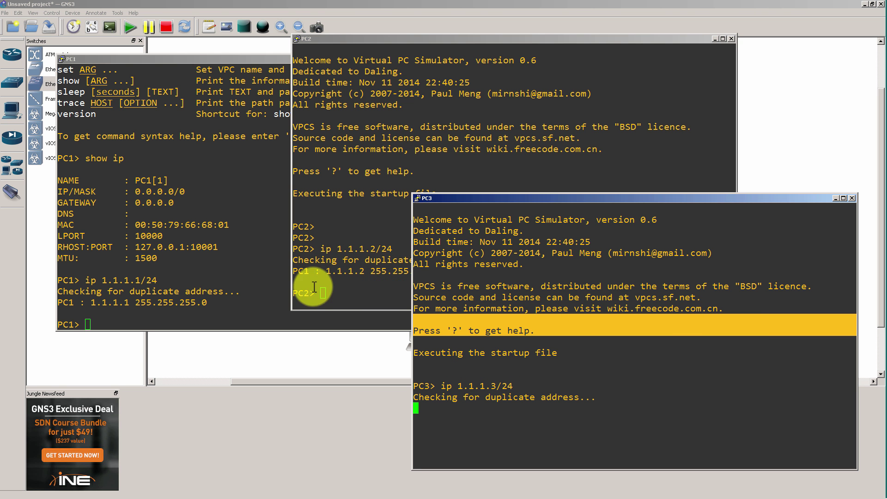
Step: Test connectivity from PC1 by pinging PC2 at 1.1.1.2 and PC3 at 1.1.1.3
{"action": "left_click", "coordinate": [184, 263]}
{"action": "type", "text": "pin"}
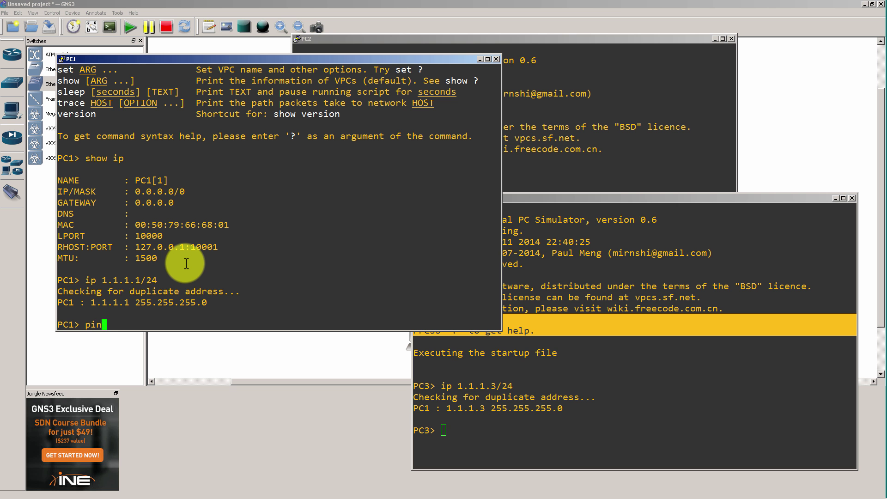
{"action": "type", "text": "g 1.1.1.2"}
{"action": "key", "text": "Return"}
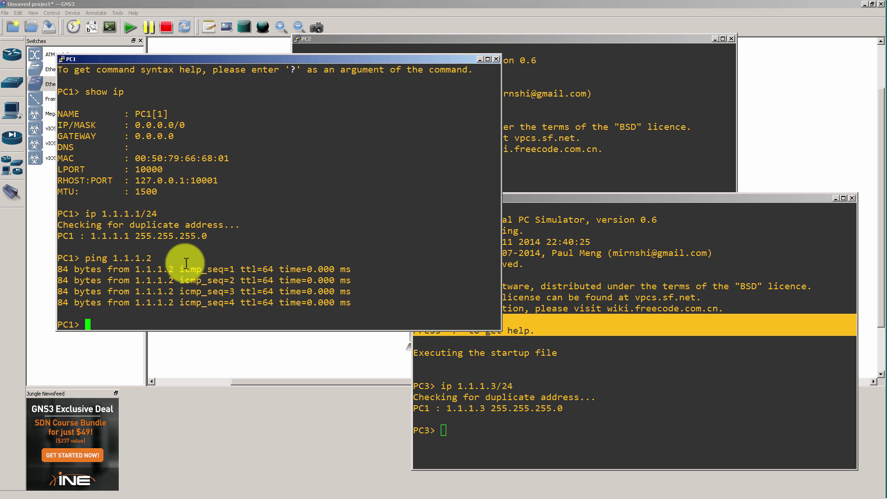
{"action": "type", "text": "ping 1.1.1.3"}
{"action": "key", "text": "Return"}
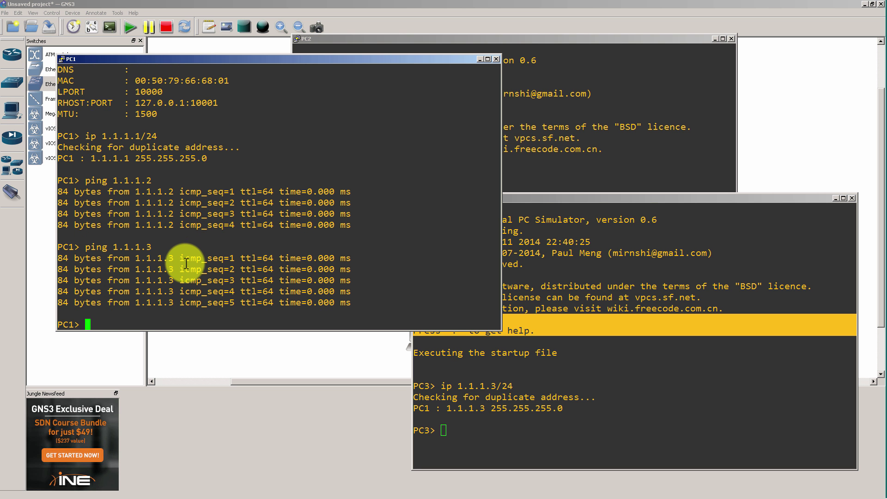
Step: Start a continuous ping from PC1 to 1.1.1.3 using the -t option
{"action": "type", "text": "ping "}
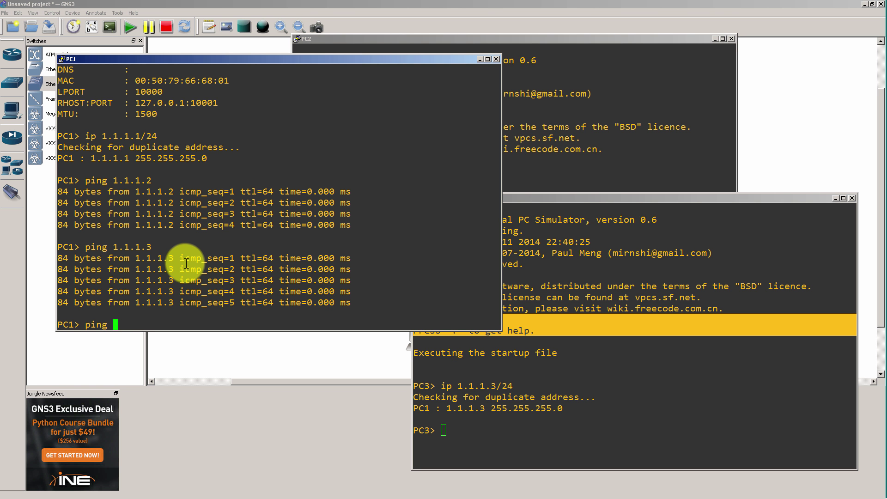
{"action": "type", "text": "1.1.1.3 -t"}
{"action": "key", "text": "Return"}
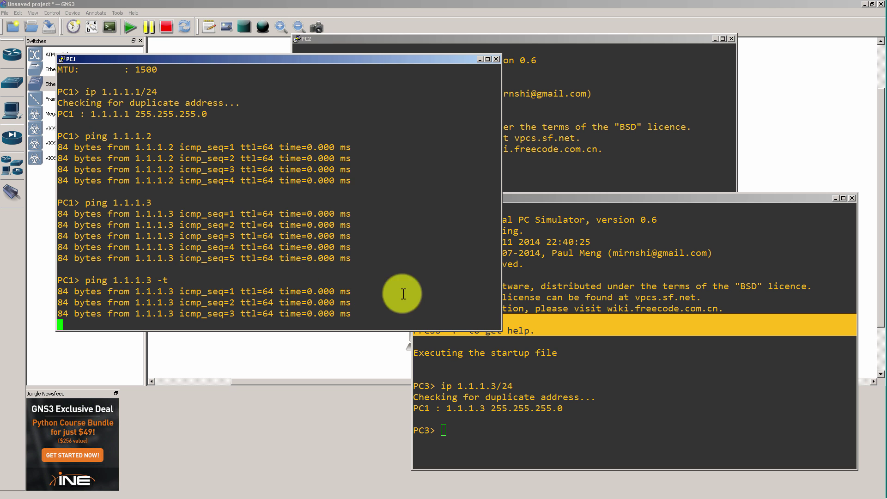
Step: Change PC3's address to 1.1.1.9/24 while PC1's continuous ping is running
{"action": "left_click", "coordinate": [581, 353]}
{"action": "type", "text": "i"}
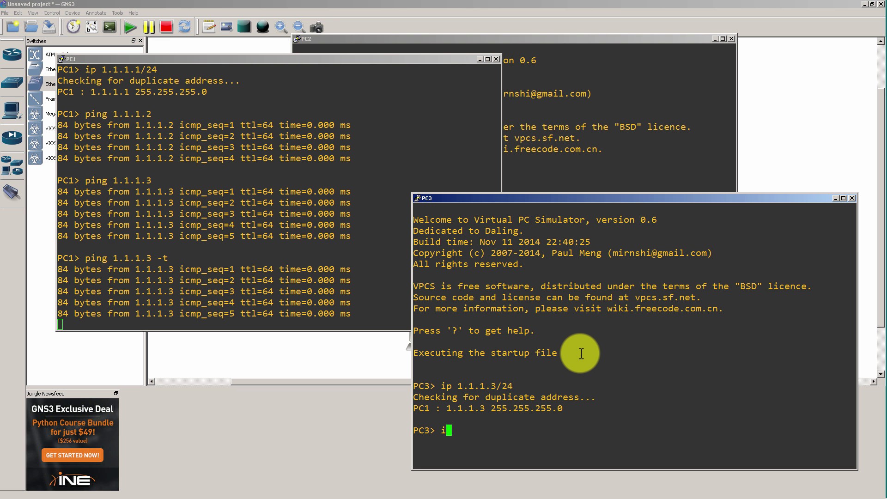
{"action": "type", "text": "p "}
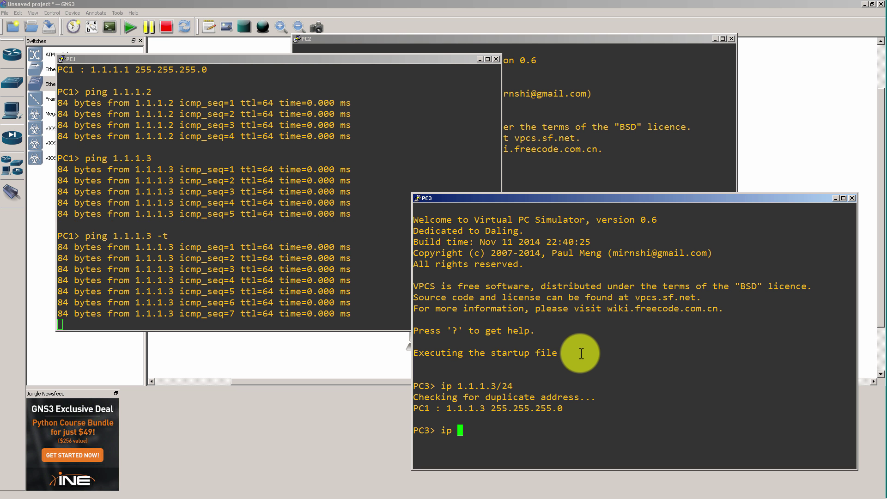
{"action": "type", "text": "1.1.1.9/24"}
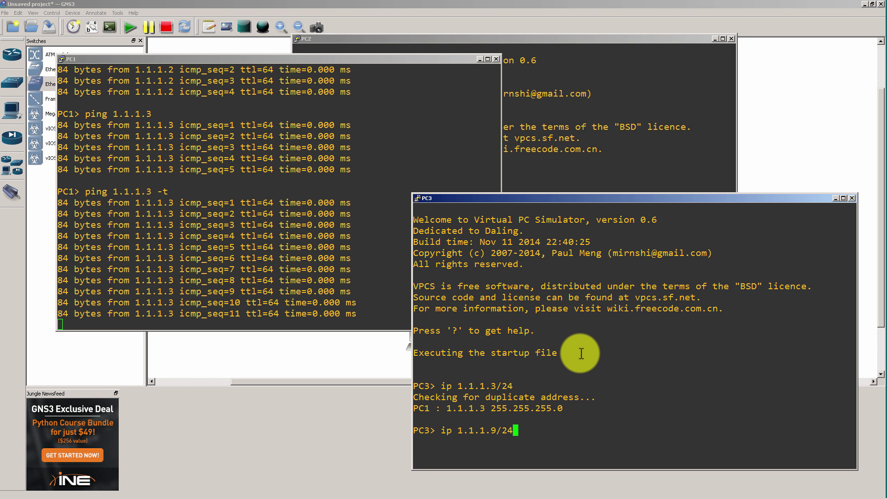
{"action": "key", "text": "Return"}
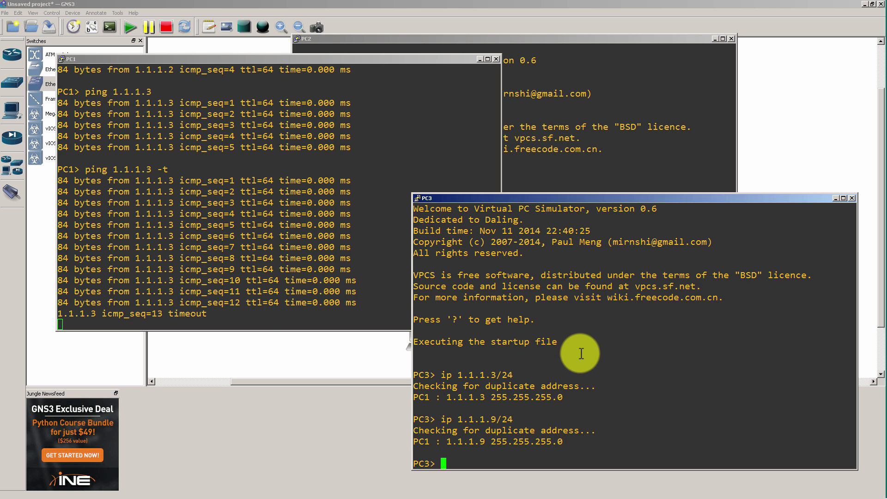
{"action": "left_click_drag", "start_coordinate": [217, 247], "coordinate": [220, 372]}
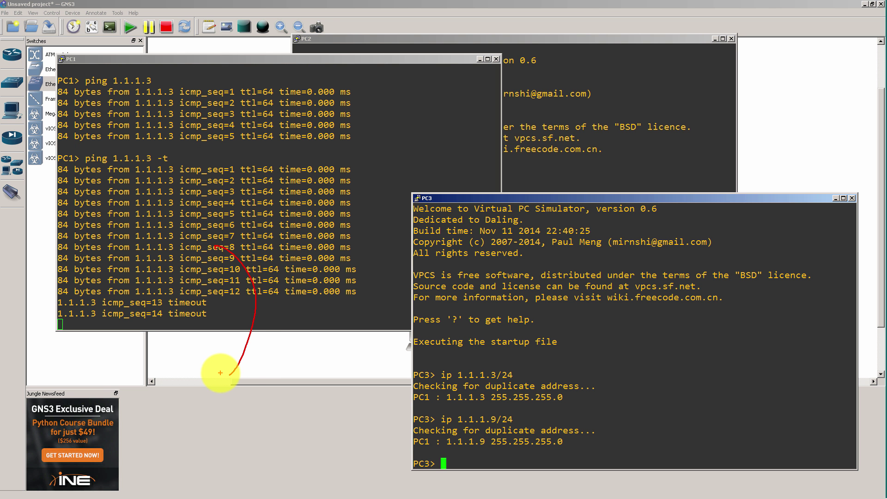
{"action": "left_click_drag", "start_coordinate": [46, 273], "coordinate": [57, 368]}
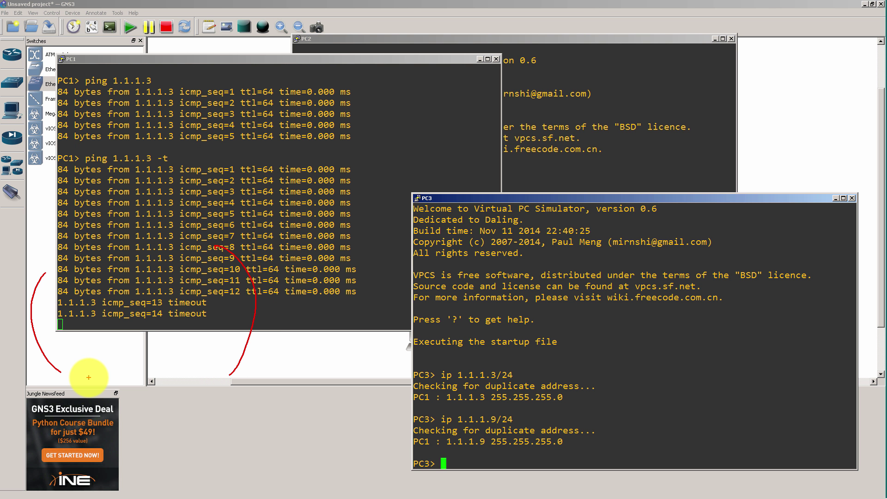
{"action": "key", "text": "Escape"}
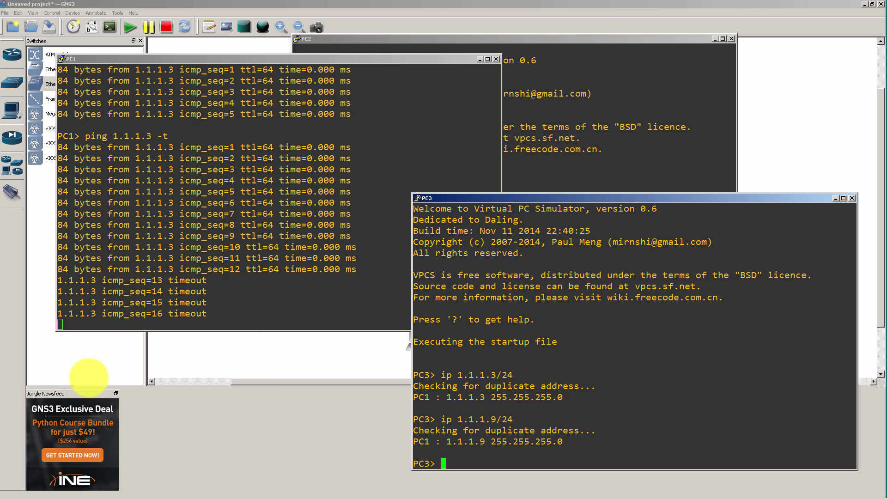
Step: Display the syntax help for the trace command in PC3's console with trace ?
{"action": "scroll", "coordinate": [713, 257], "scroll_direction": "up", "scroll_amount": 1}
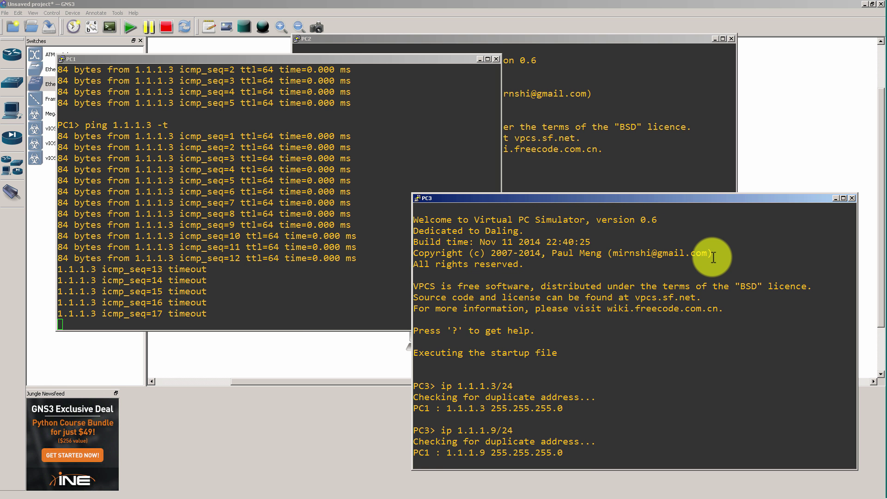
{"action": "key", "text": "Return"}
{"action": "type", "text": "trace ?"}
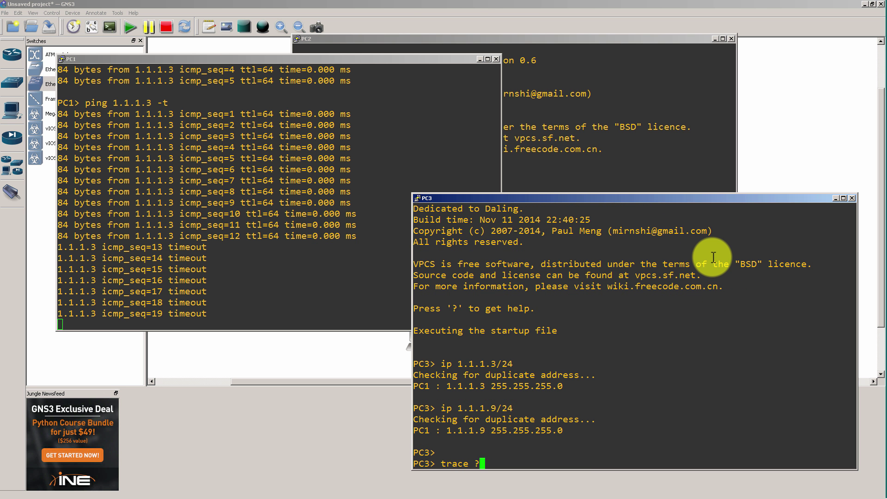
{"action": "key", "text": "Return"}
{"action": "type", "text": "trace"}
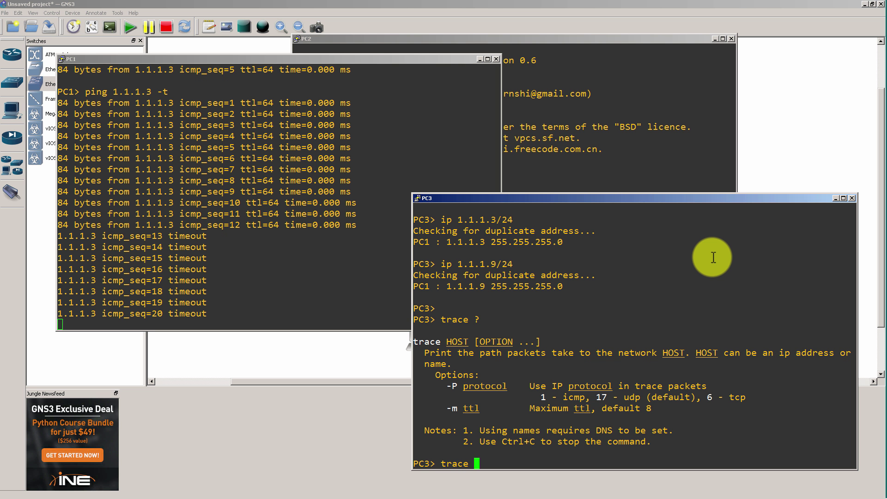
{"action": "key", "text": "BackSpace"}
{"action": "key", "text": "BackSpace"}
{"action": "key", "text": "BackSpace"}
{"action": "key", "text": "BackSpace"}
{"action": "key", "text": "BackSpace"}
{"action": "key", "text": "BackSpace"}
Step: List PC3's available commands with ? and display the help for the arp command with arp ?
{"action": "type", "text": "?"}
{"action": "key", "text": "Return"}
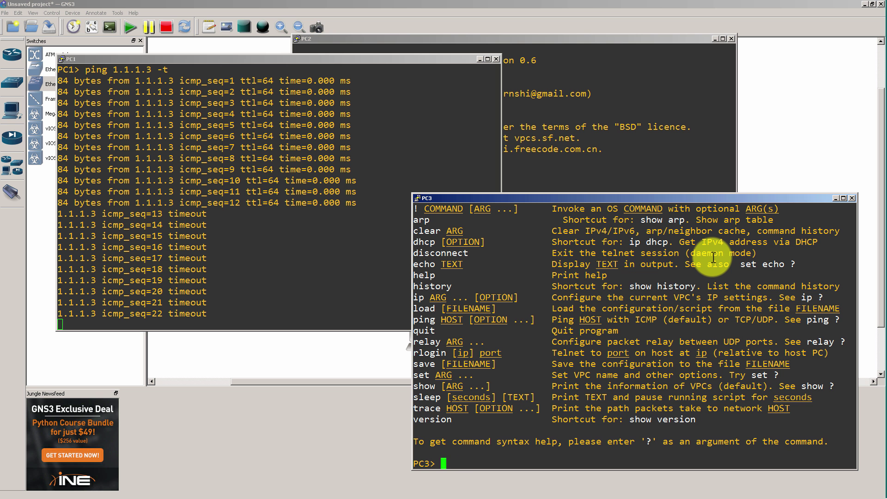
{"action": "type", "text": "arp ?"}
{"action": "key", "text": "Return"}
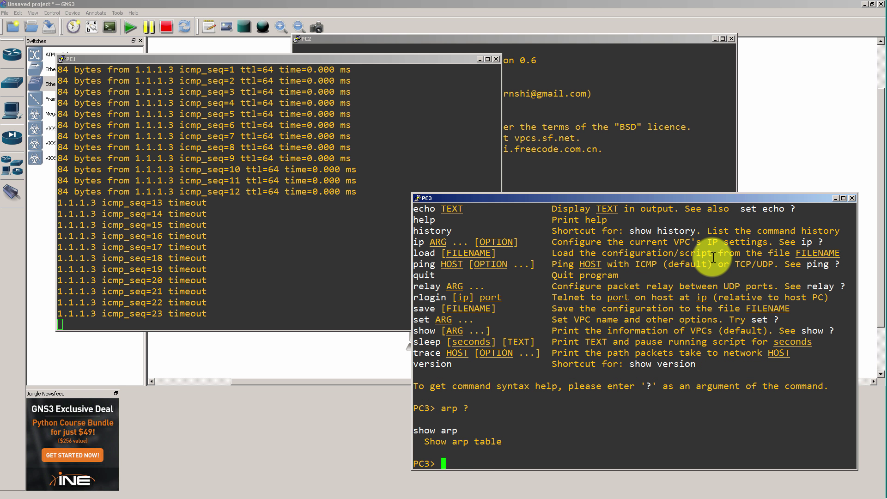
Step: Display PC3's ARP table with show arp and highlight the MAC and IP addresses of its entry
{"action": "type", "text": "show arp table"}
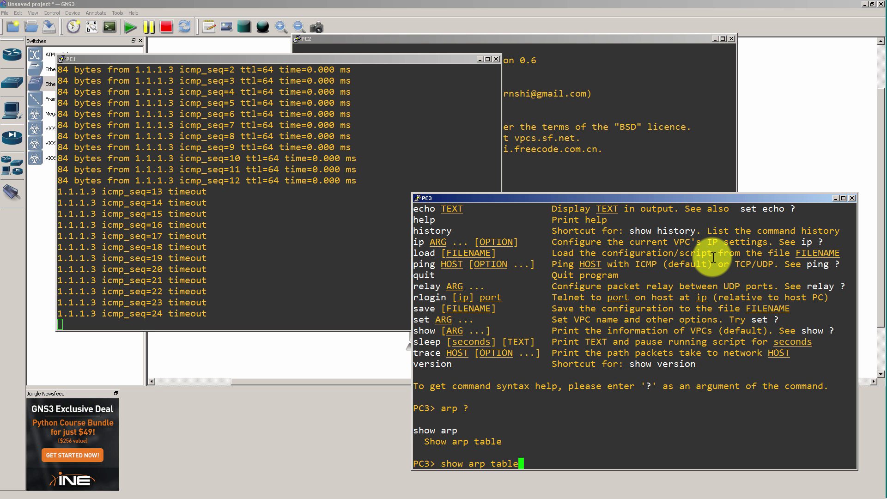
{"action": "key", "text": "Return"}
{"action": "type", "text": "show arp"}
{"action": "key", "text": "Return"}
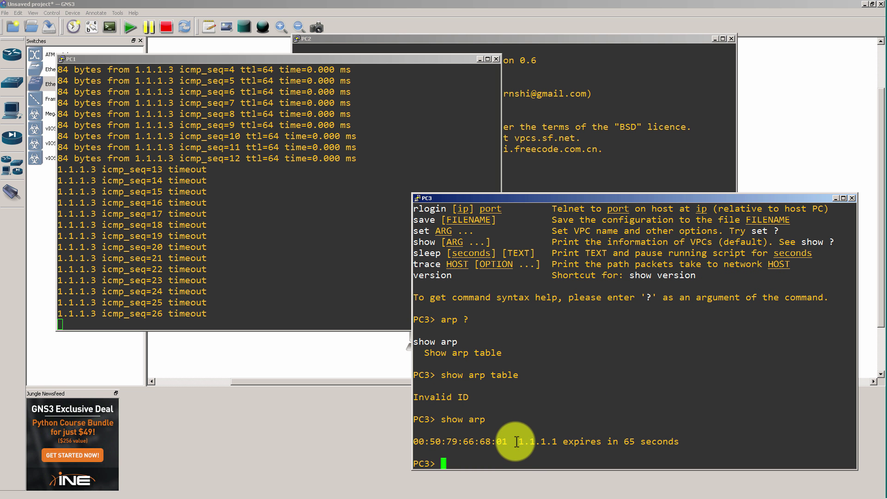
{"action": "left_click_drag", "start_coordinate": [507, 441], "coordinate": [414, 442]}
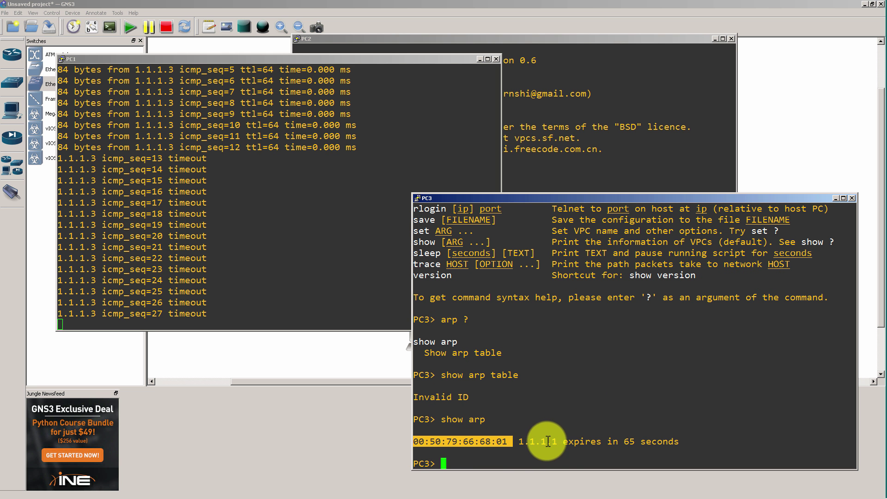
{"action": "left_click_drag", "start_coordinate": [563, 442], "coordinate": [518, 443]}
Step: Display PC3's IP configuration in its console with show ip
{"action": "scroll", "coordinate": [595, 404], "scroll_direction": "up", "scroll_amount": 4}
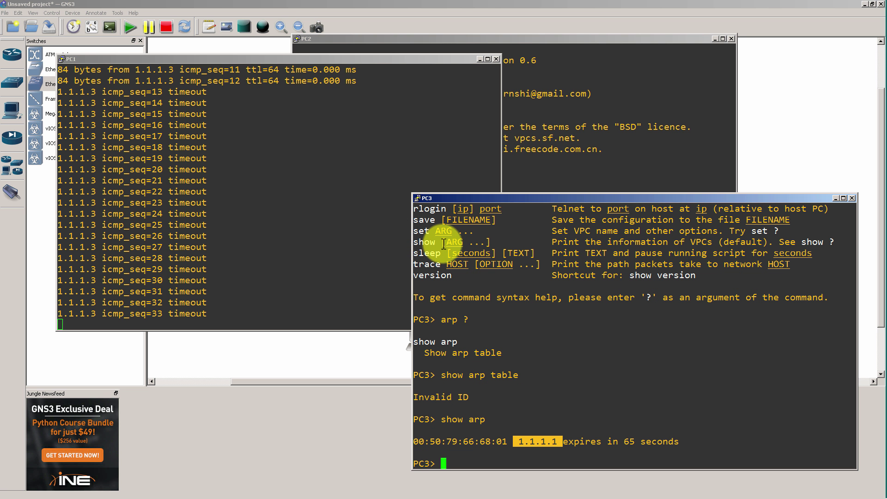
{"action": "type", "text": "show ip"}
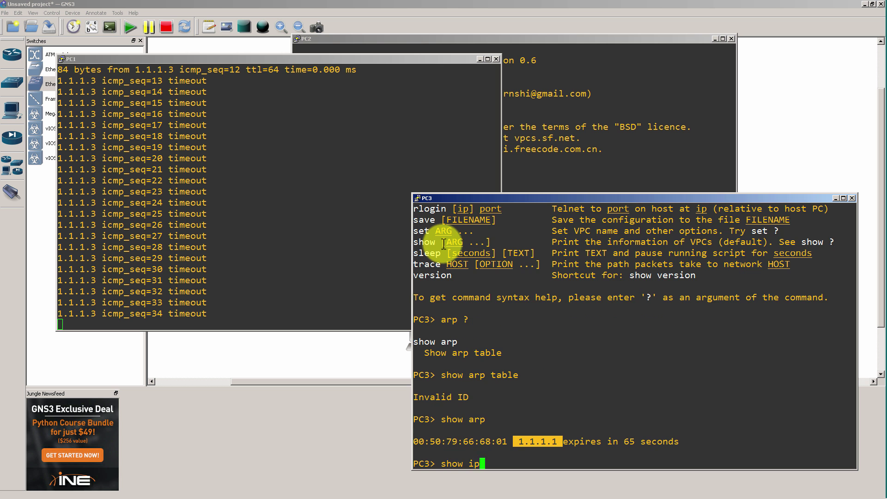
{"action": "key", "text": "Return"}
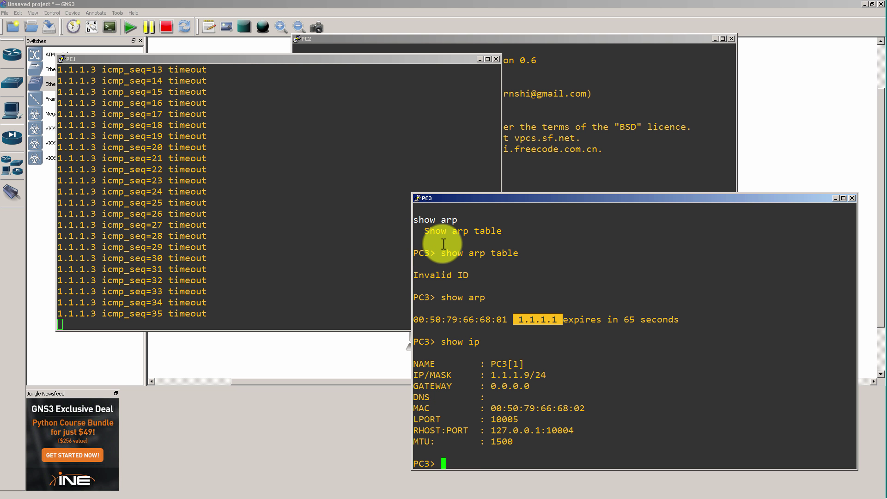